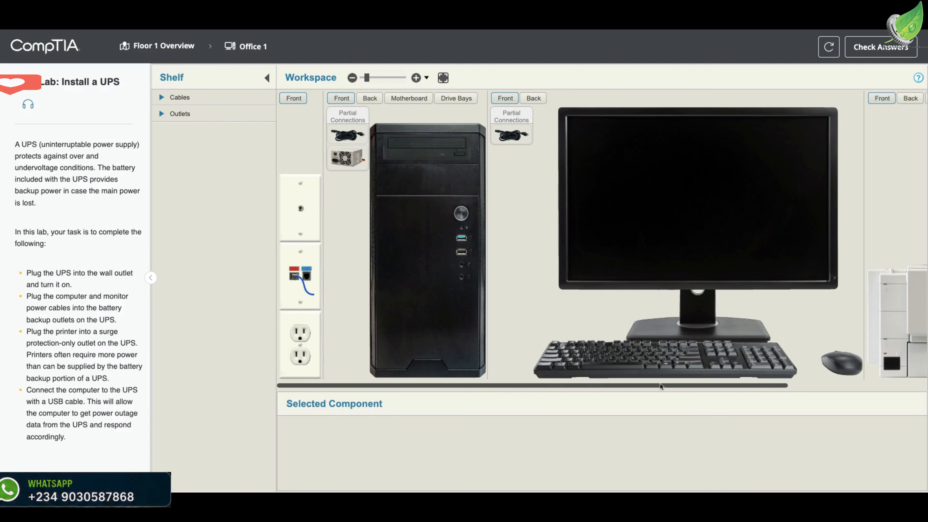
# Place the 650 VA UPS from the shelf's outlets into the Office 1 workspace.
pyautogui.hscroll(5, 660, 388)
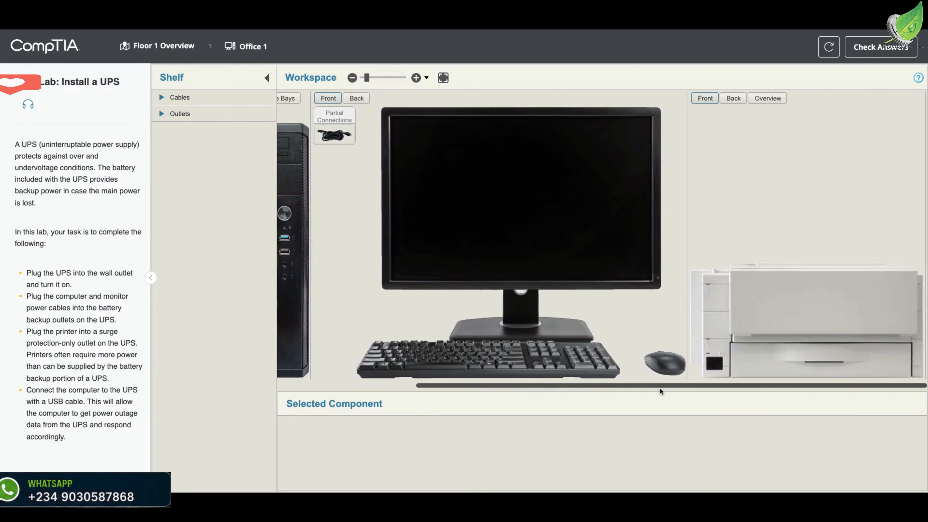
pyautogui.hscroll(-5, 660, 388)
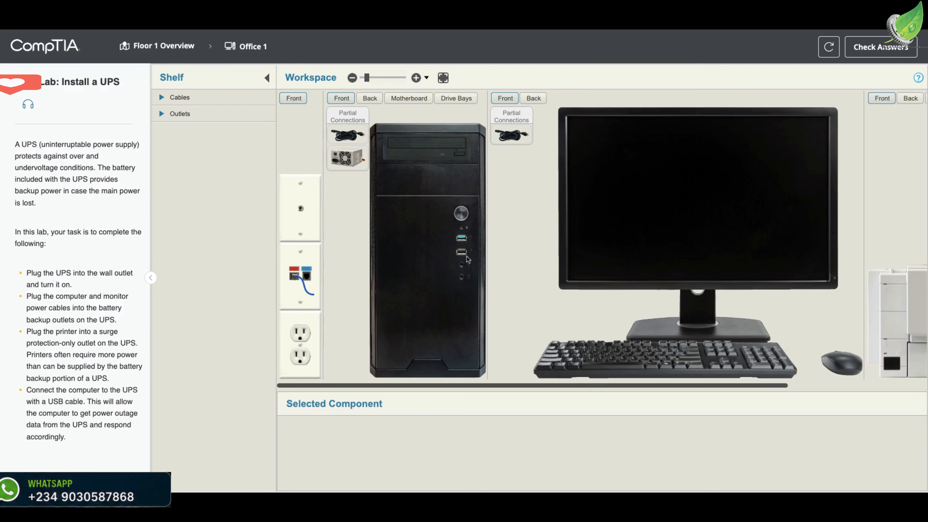
pyautogui.click(162, 115)
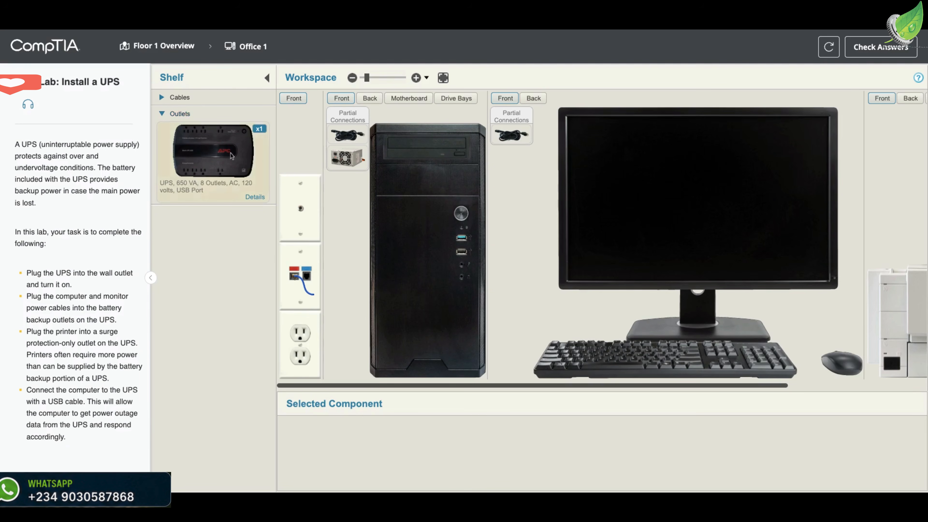
pyautogui.click(203, 162)
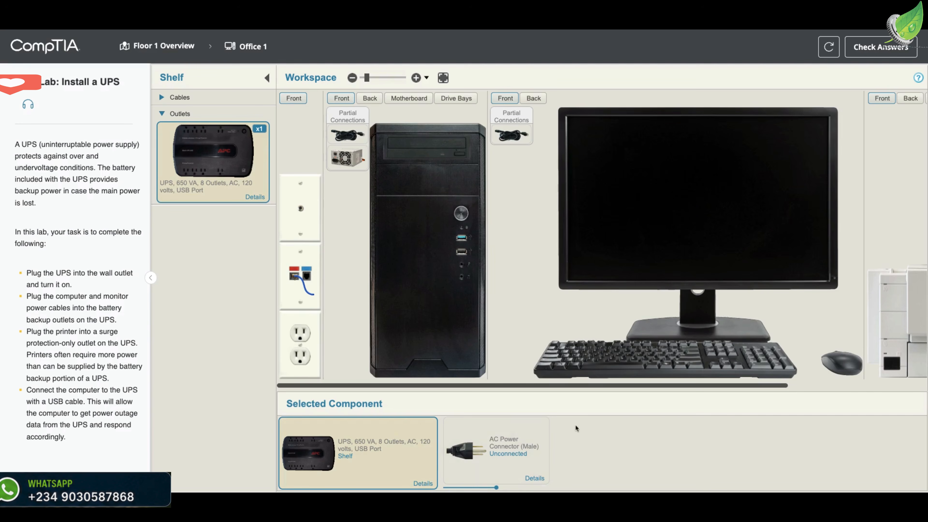
pyautogui.moveTo(317, 455); pyautogui.dragTo(376, 321)
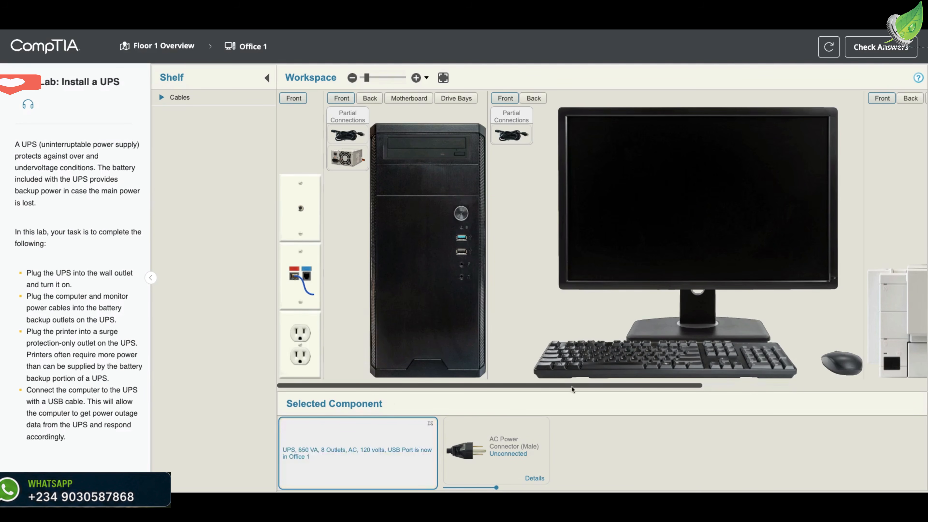
pyautogui.hscroll(5, 571, 387)
pyautogui.hscroll(3, 571, 386)
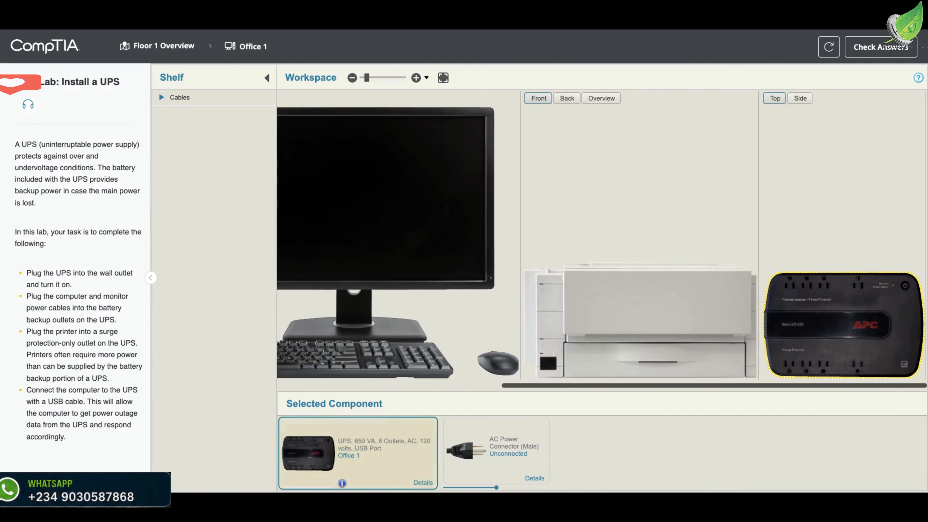
# Plug the UPS's male AC power connector into the lower wall outlet and turn the UPS on.
pyautogui.hscroll(-5, 677, 388)
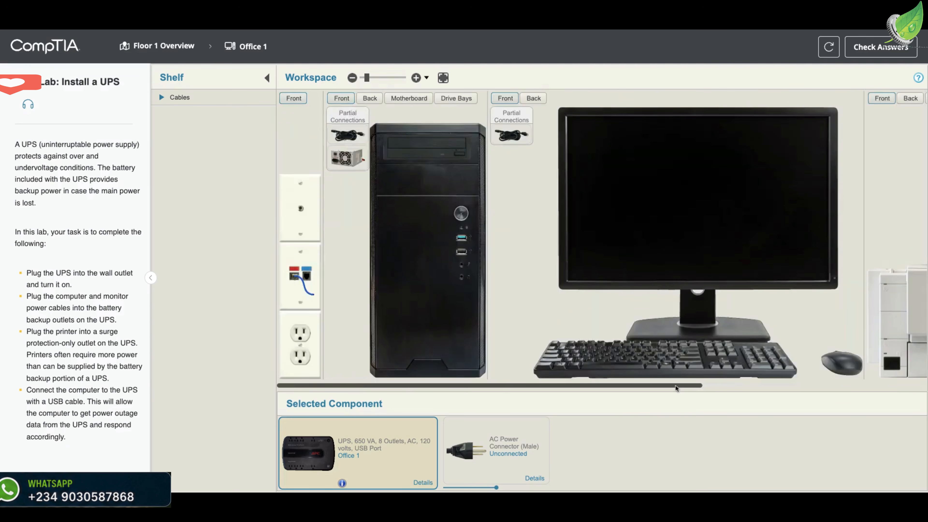
pyautogui.moveTo(459, 445); pyautogui.dragTo(301, 356)
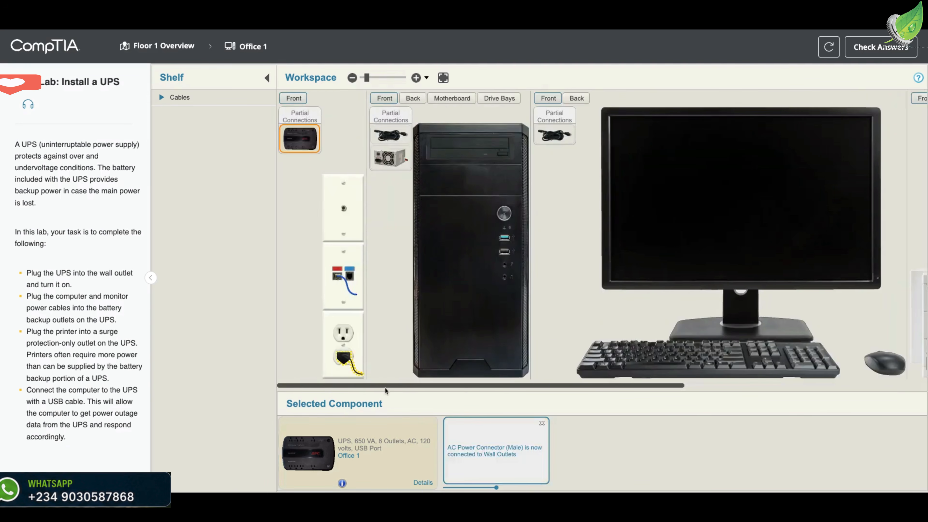
pyautogui.hscroll(5, 385, 391)
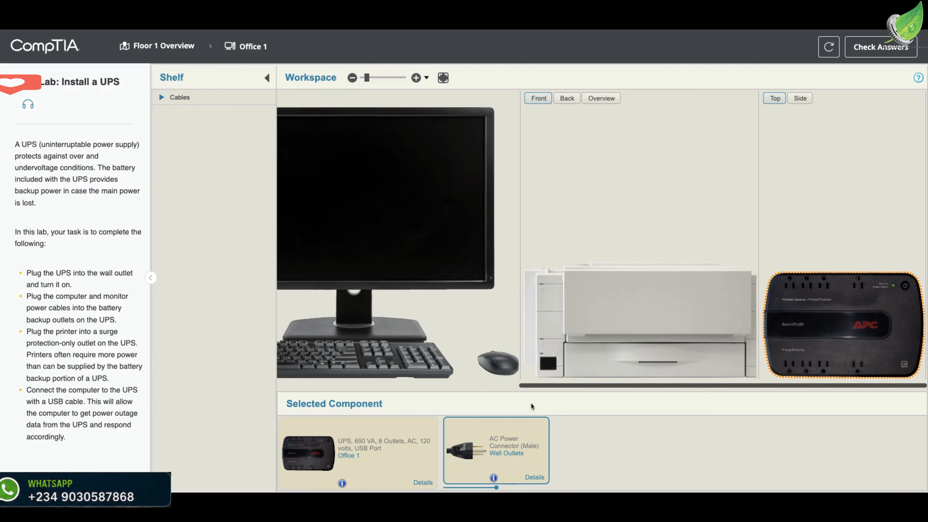
# Plug the male end of the computer's AC power cable into the first battery backup outlet on the UPS.
pyautogui.hscroll(-3, 547, 388)
pyautogui.hscroll(-5, 547, 388)
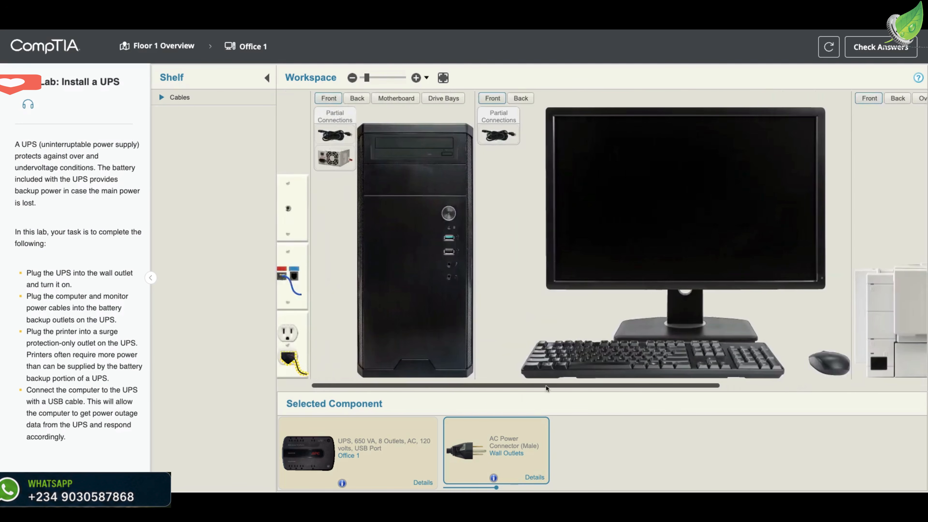
pyautogui.click(358, 98)
pyautogui.click(442, 338)
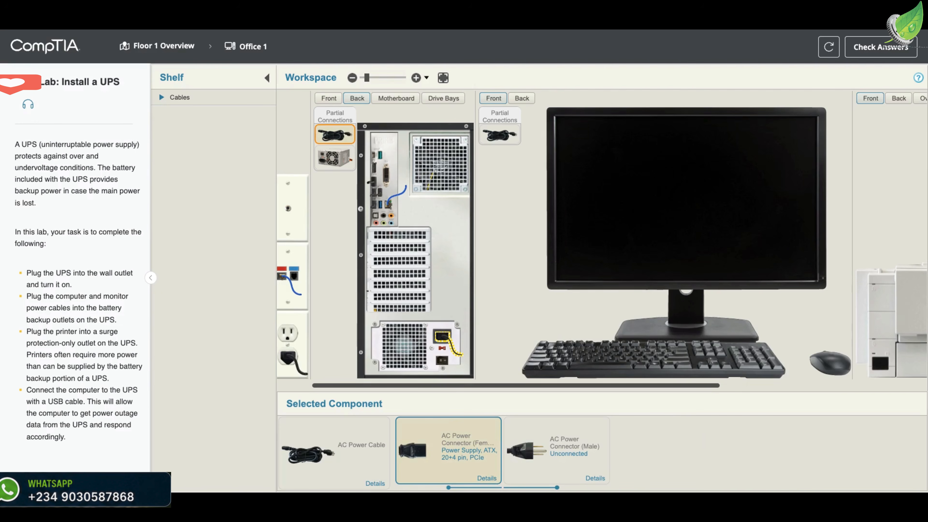
pyautogui.hscroll(2, 536, 387)
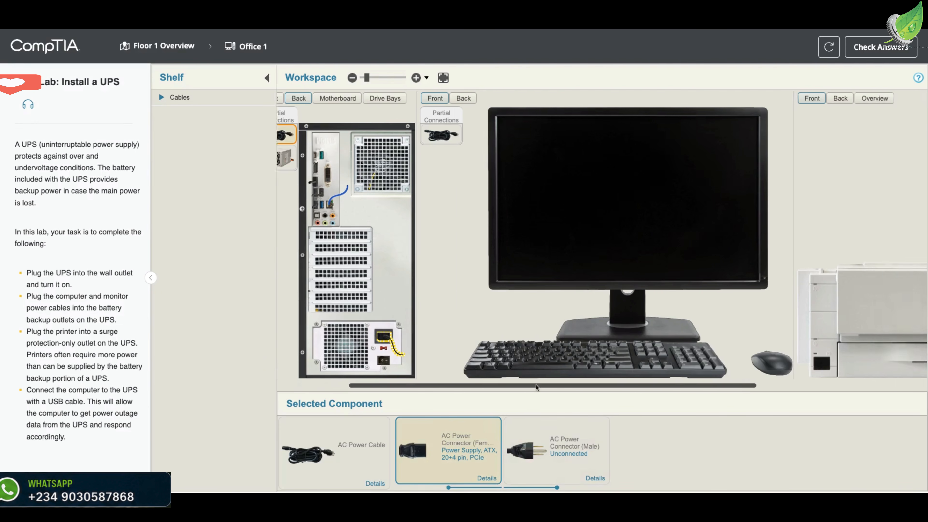
pyautogui.hscroll(8, 537, 386)
pyautogui.moveTo(525, 456); pyautogui.dragTo(812, 309)
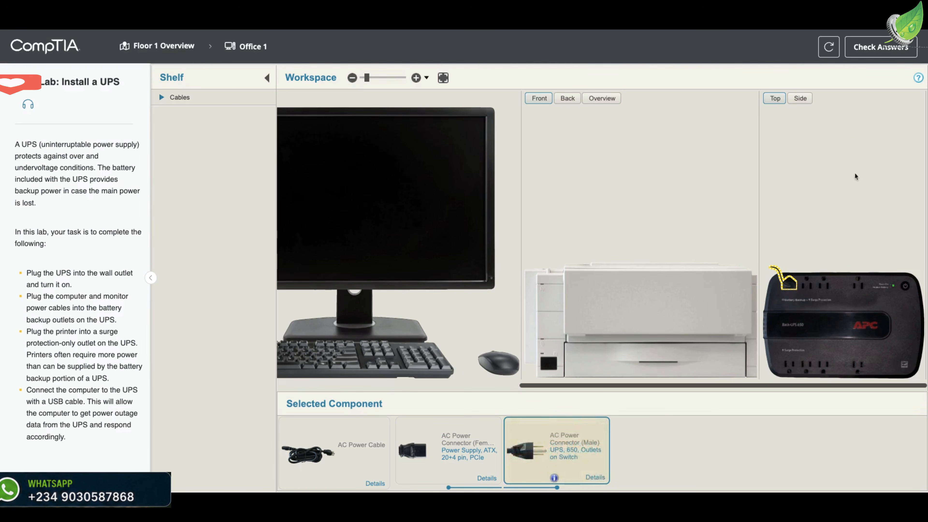
# Examine the battery backup and surge protection outlet groups on top of the UPS.
pyautogui.click(416, 78)
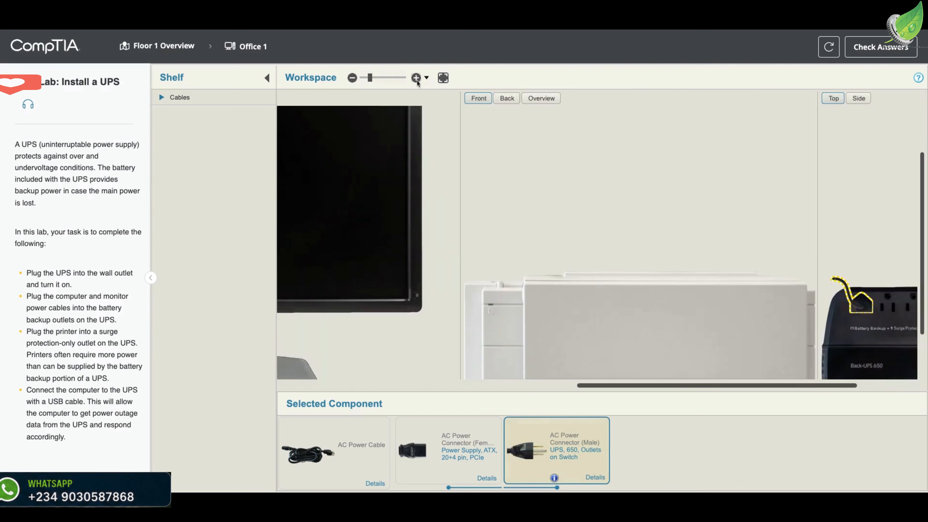
pyautogui.hscroll(5, 693, 388)
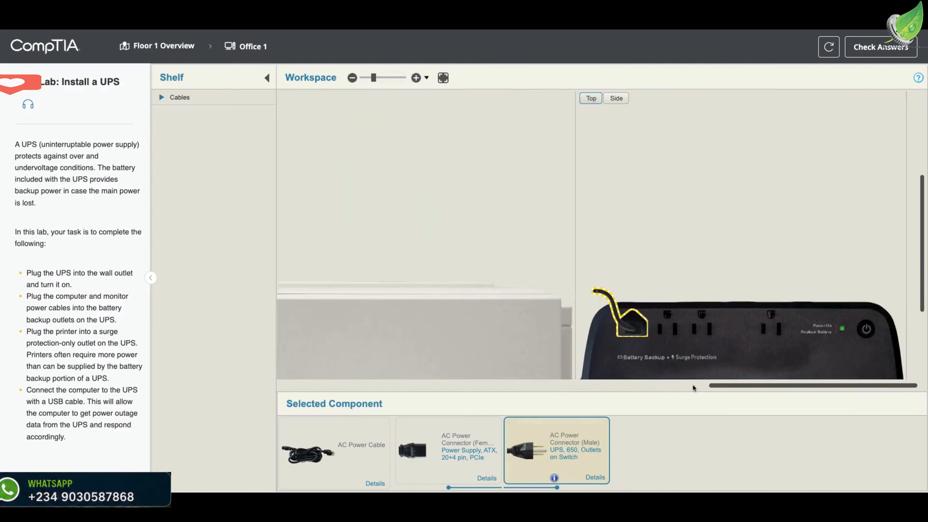
pyautogui.scroll(-4, 922, 241)
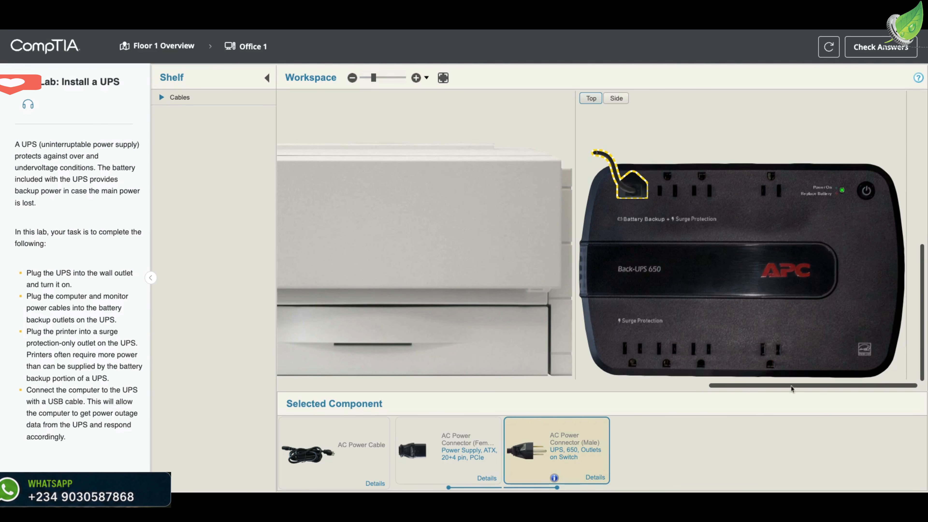
pyautogui.hscroll(-5, 793, 387)
pyautogui.hscroll(-3, 791, 388)
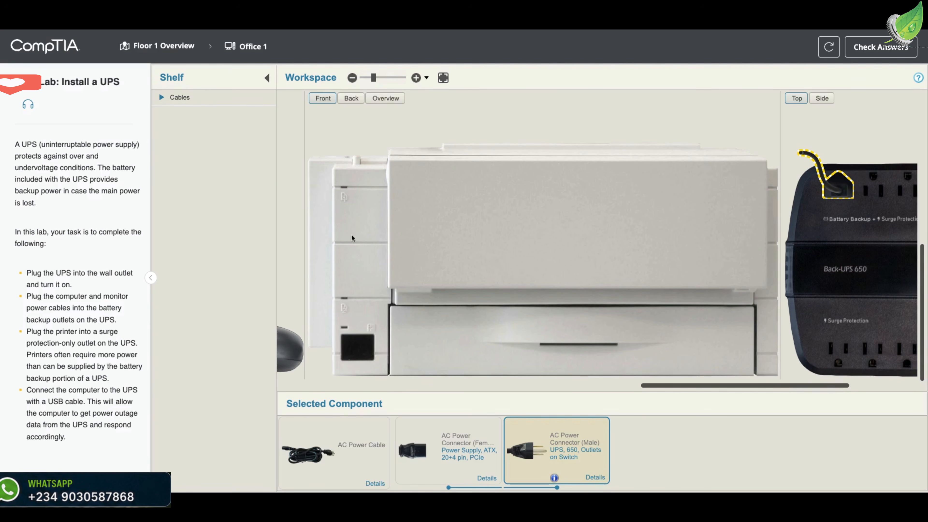
pyautogui.hscroll(-10, 748, 386)
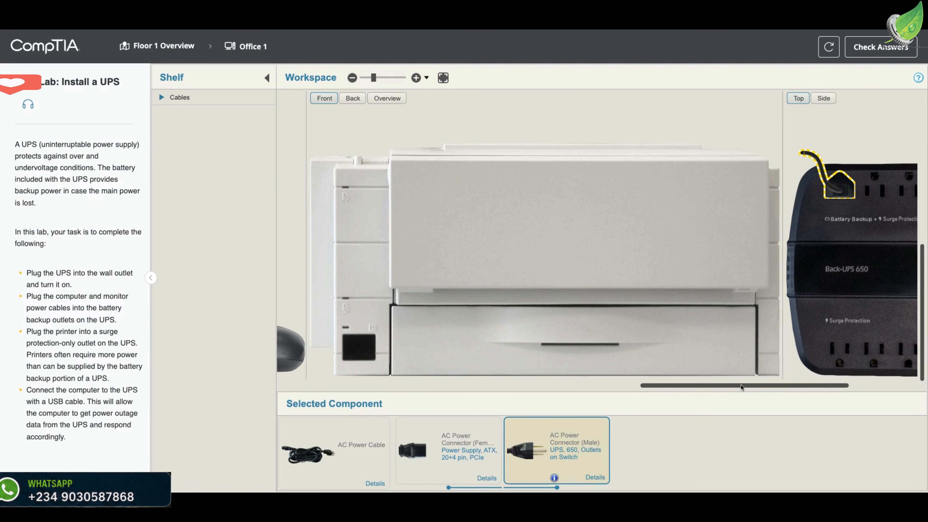
pyautogui.hscroll(-4, 742, 387)
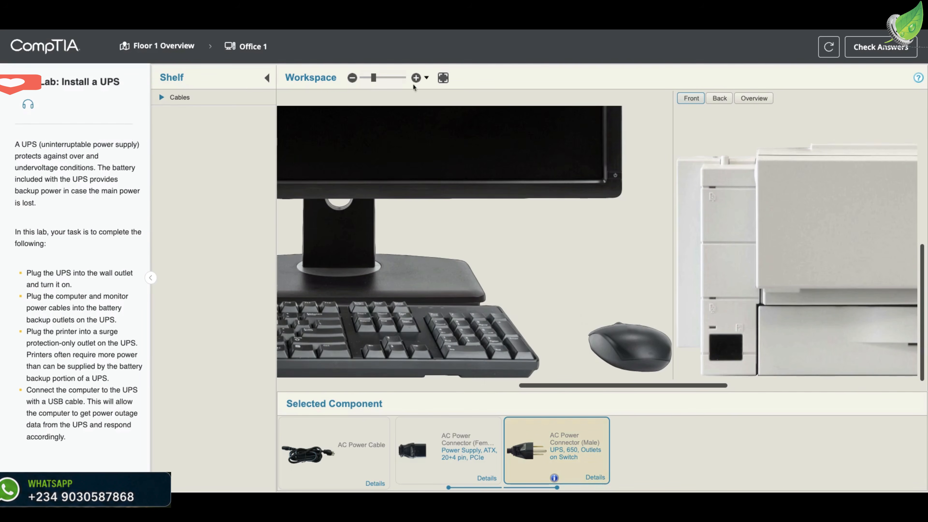
pyautogui.click(446, 79)
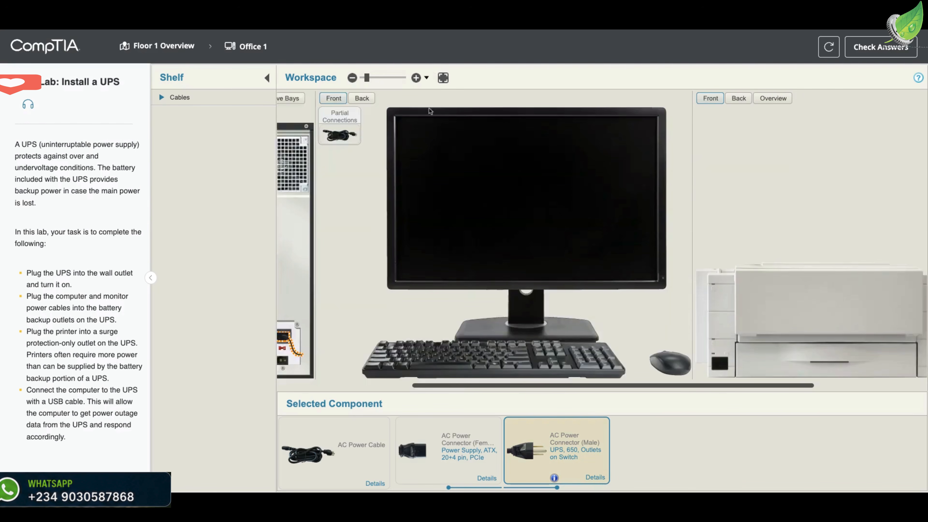
# Plug the male end of the monitor's AC power cable into the second battery backup outlet on the UPS.
pyautogui.click(361, 101)
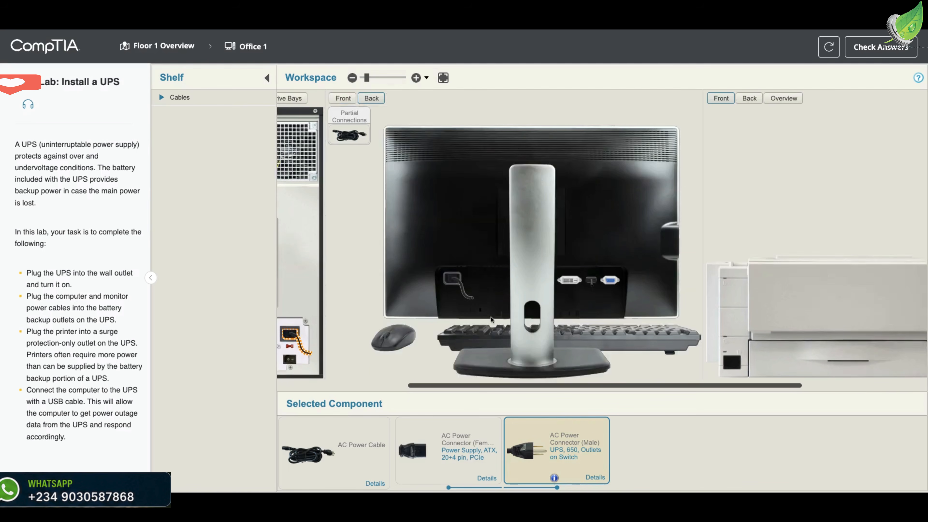
pyautogui.click(548, 249)
pyautogui.click(456, 281)
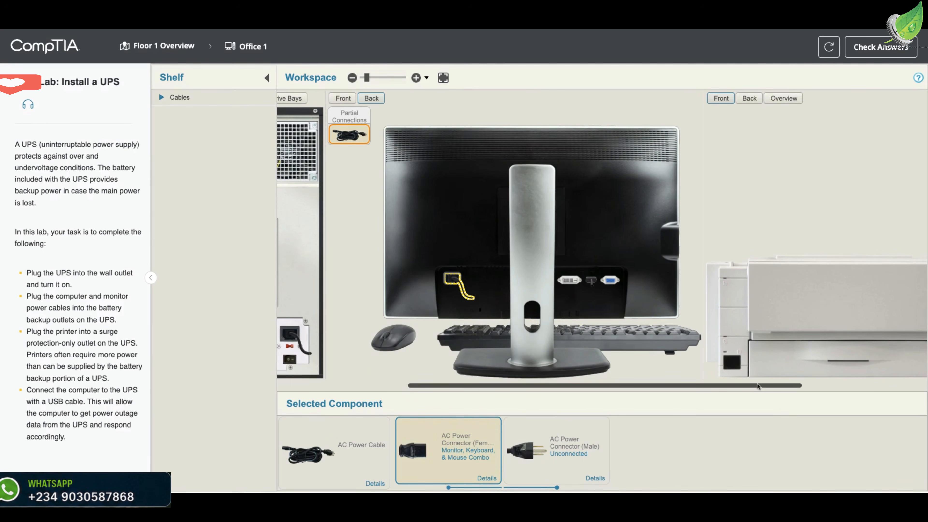
pyautogui.hscroll(6, 758, 390)
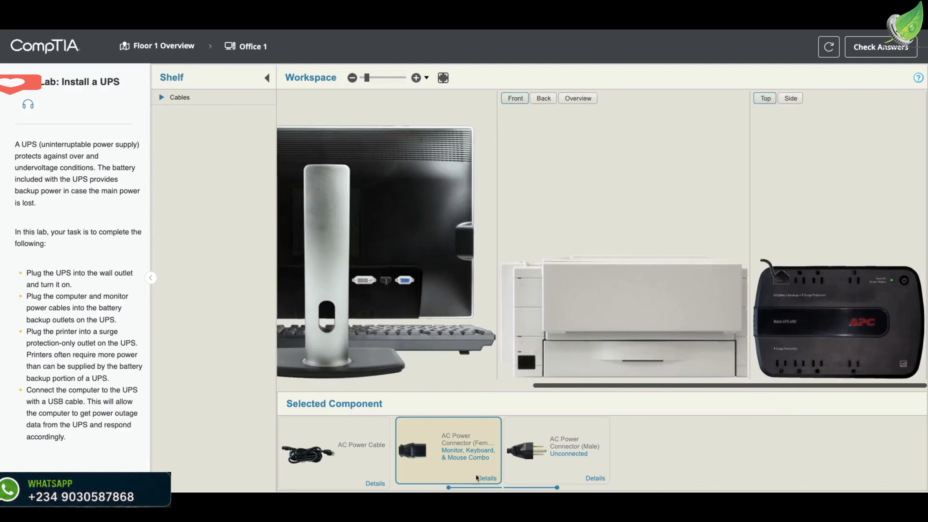
pyautogui.moveTo(522, 455); pyautogui.dragTo(805, 288)
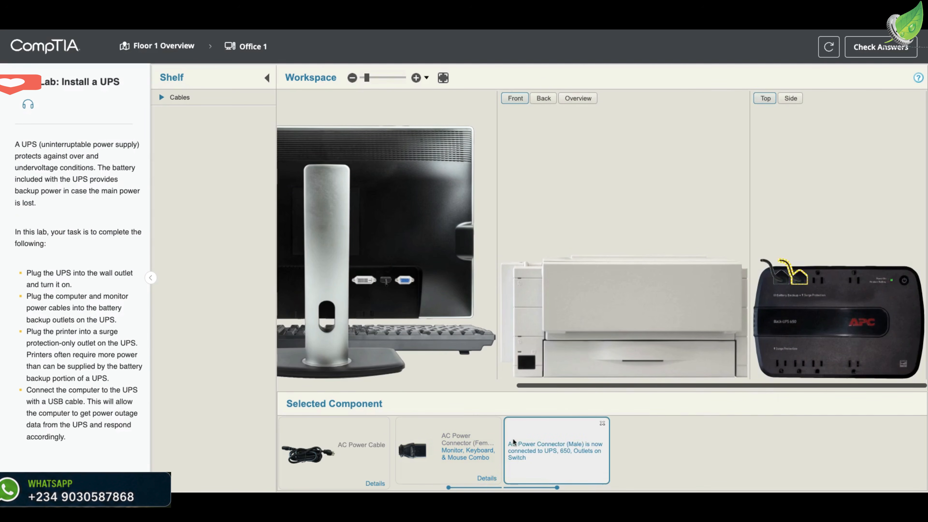
# Plug the HP LaserJet printer's male AC power connector into the first surge protection-only outlet on the UPS.
pyautogui.click(651, 312)
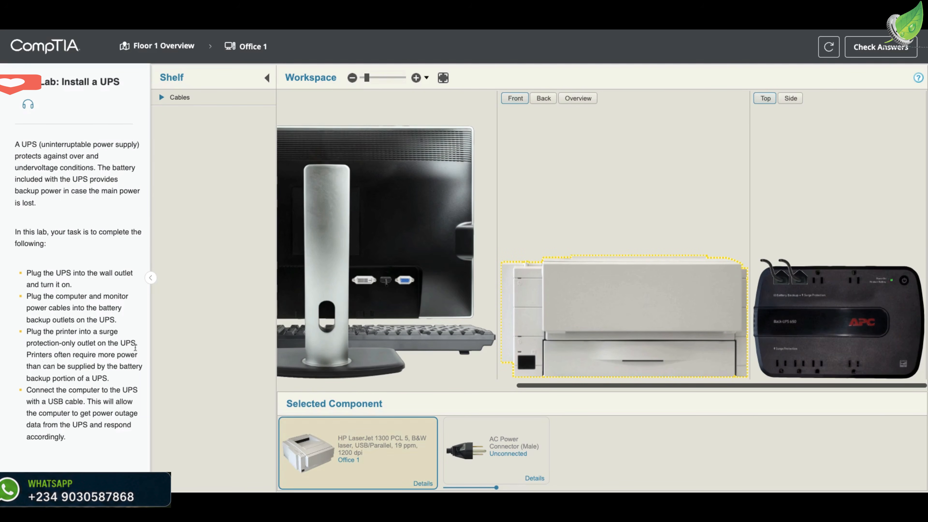
pyautogui.moveTo(469, 447); pyautogui.dragTo(801, 388)
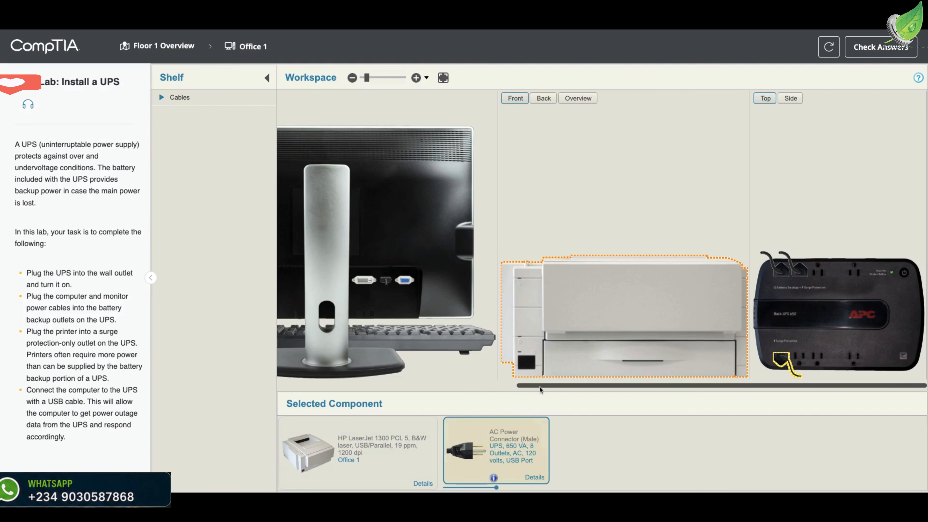
# Connect the USB Type B end of the USB Cable (A/B) to the USB port on the side of the UPS.
pyautogui.moveTo(543, 387); pyautogui.dragTo(302, 387)
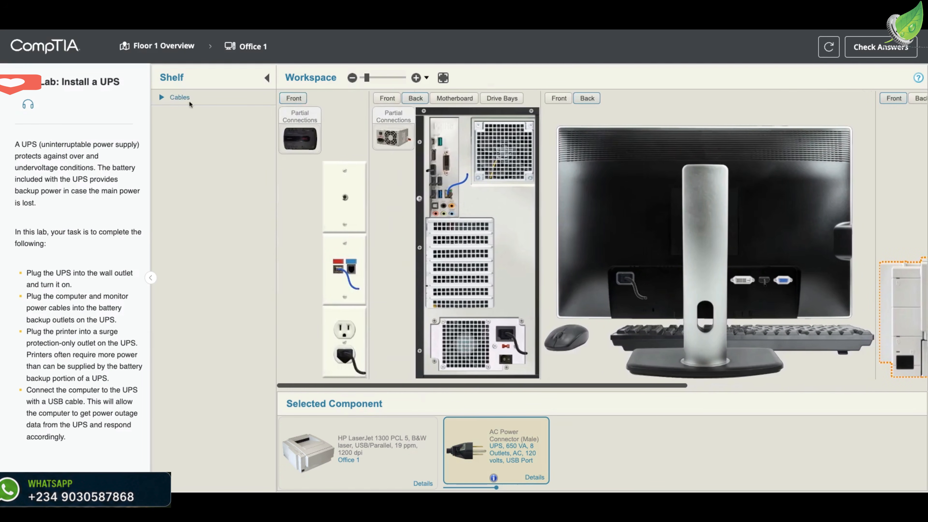
pyautogui.click(163, 97)
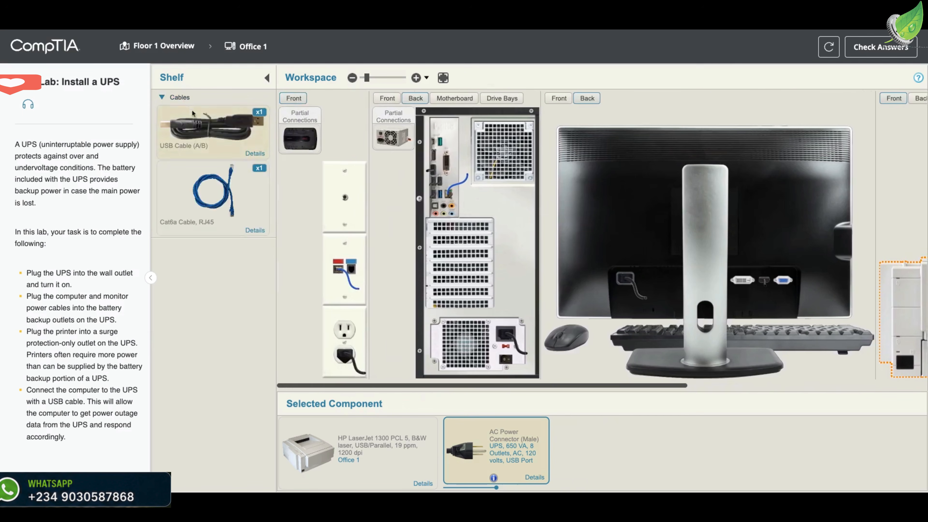
pyautogui.click(198, 125)
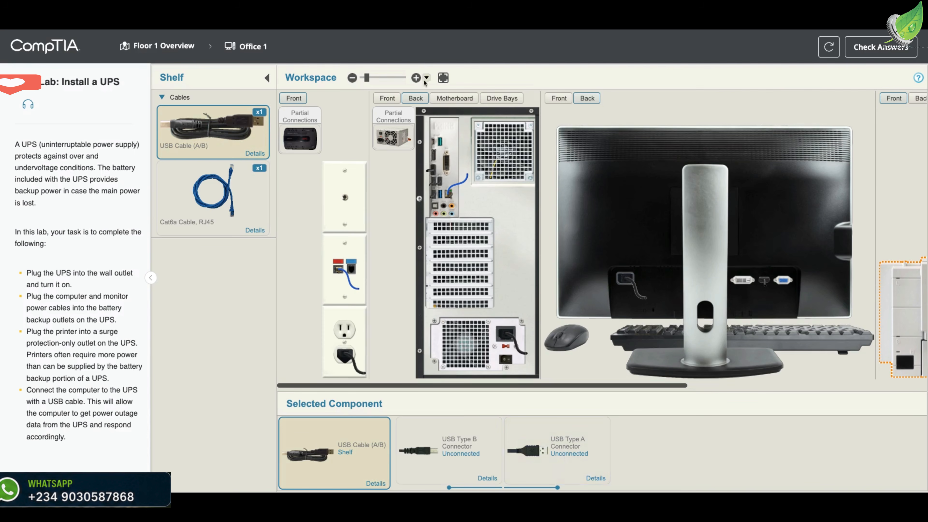
pyautogui.click(416, 78)
pyautogui.click(417, 77)
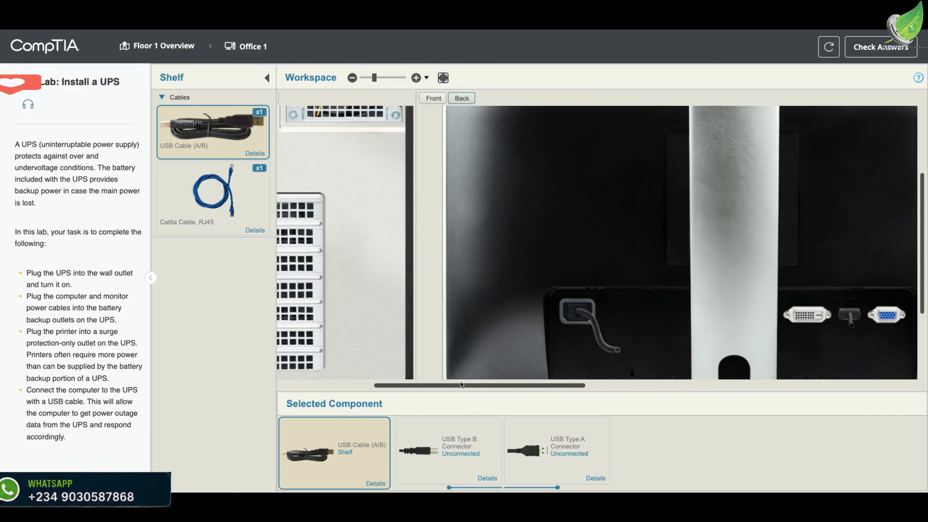
pyautogui.hscroll(-5, 462, 385)
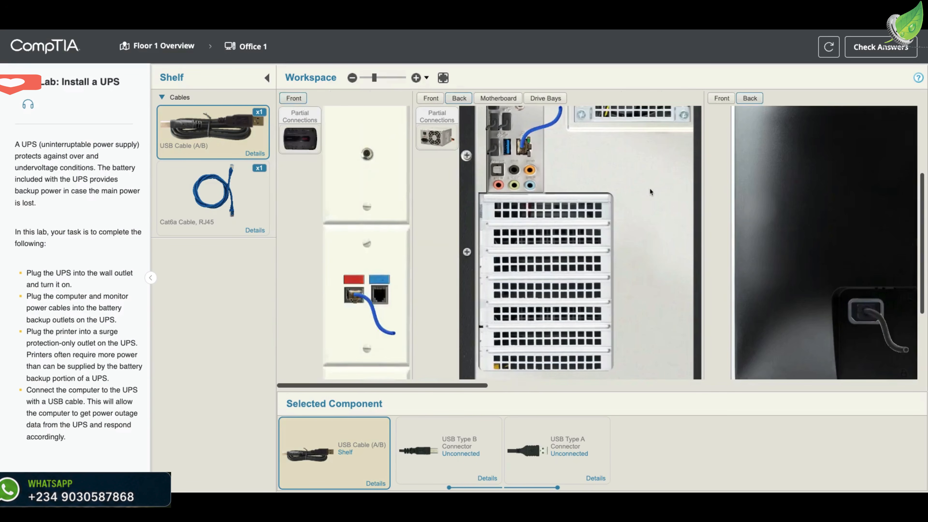
pyautogui.hscroll(5, 435, 387)
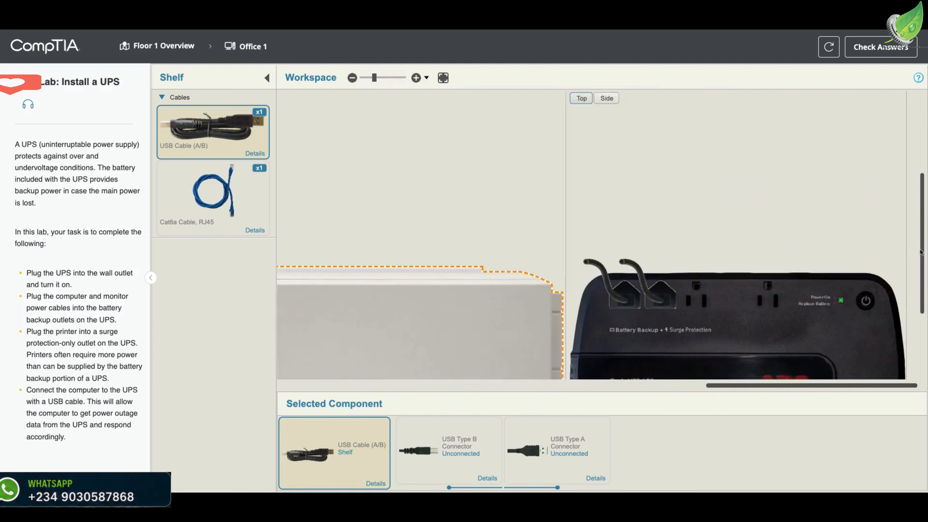
pyautogui.scroll(-3, 924, 255)
pyautogui.scroll(-1, 924, 255)
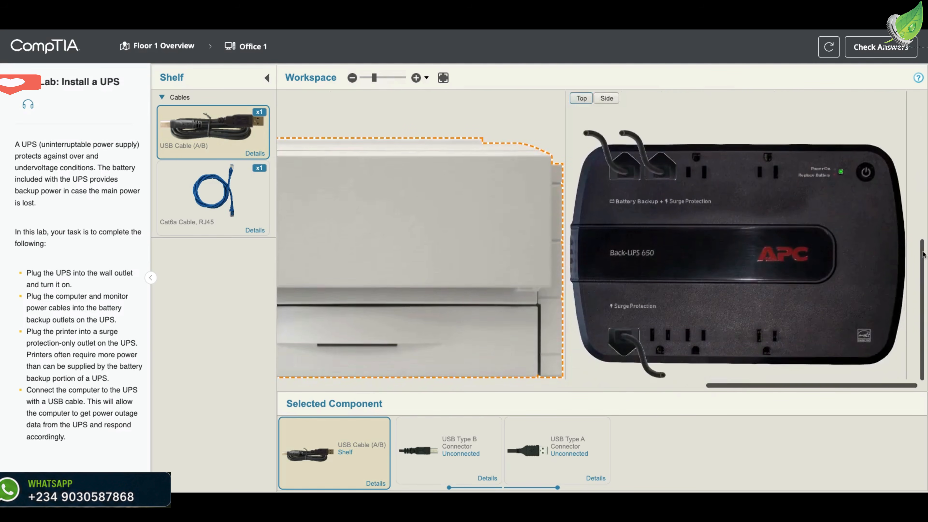
pyautogui.click(609, 98)
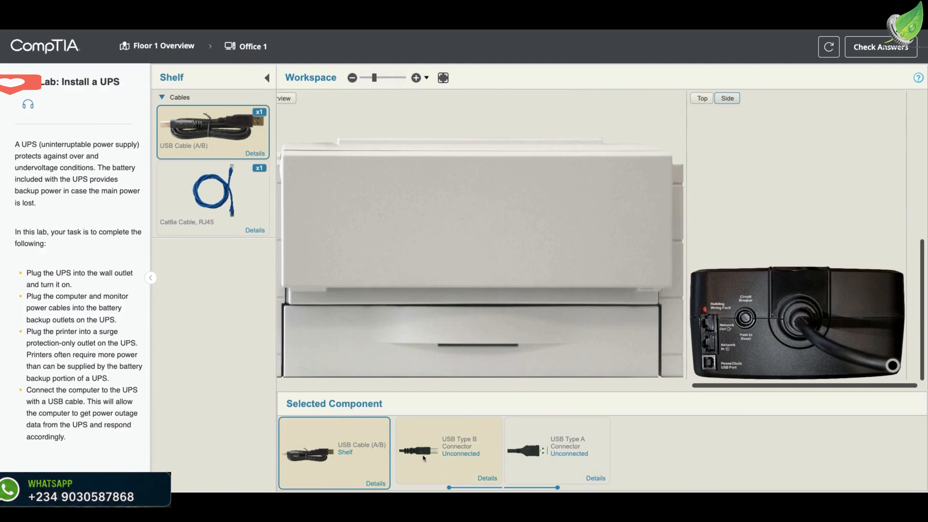
pyautogui.moveTo(418, 452); pyautogui.dragTo(727, 376)
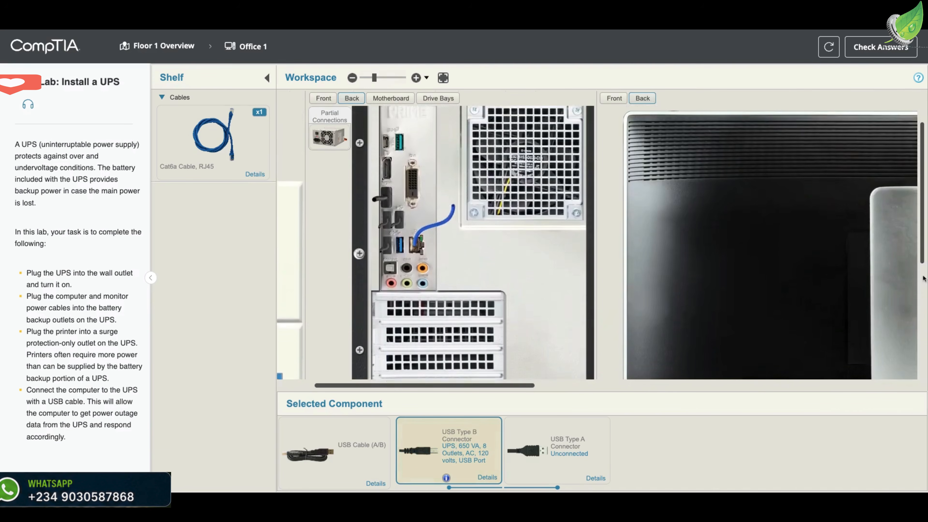
# Connect the cable's USB Type A end to the free blue USB port on the back of the computer.
pyautogui.click(530, 456)
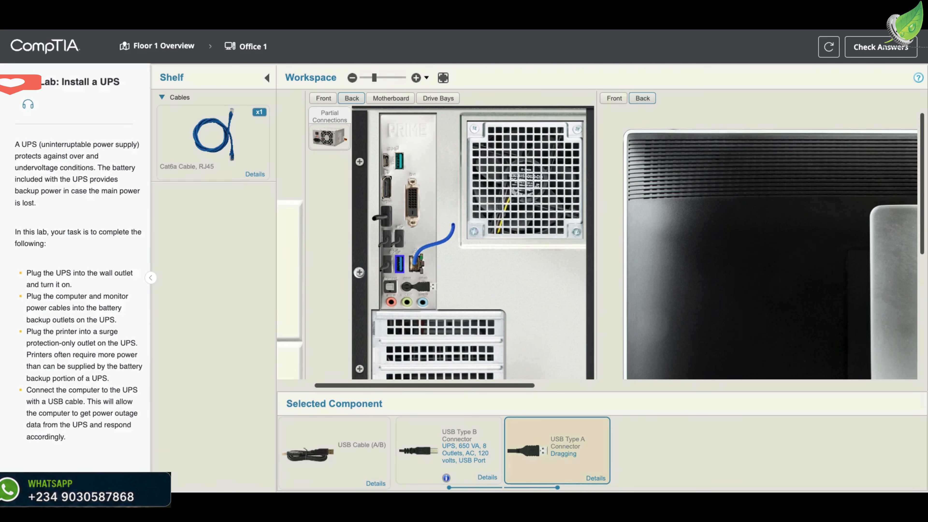
pyautogui.click(399, 264)
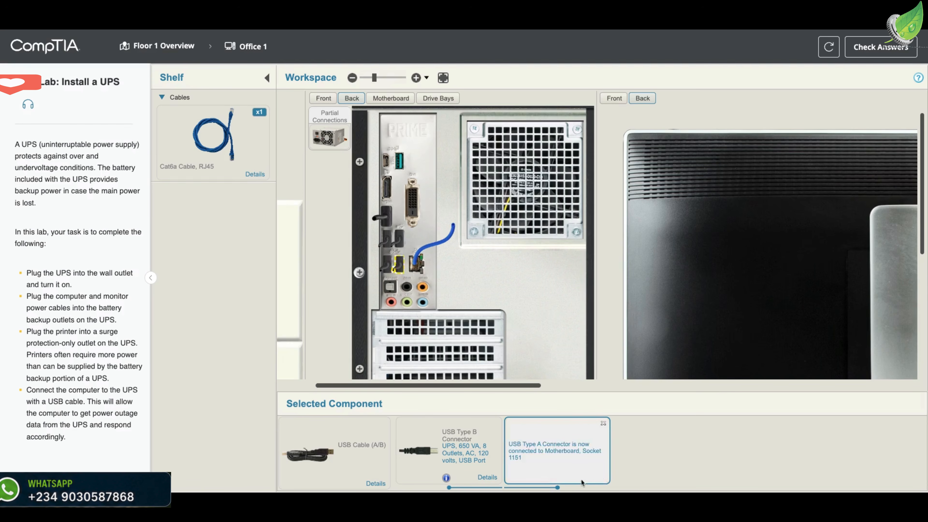